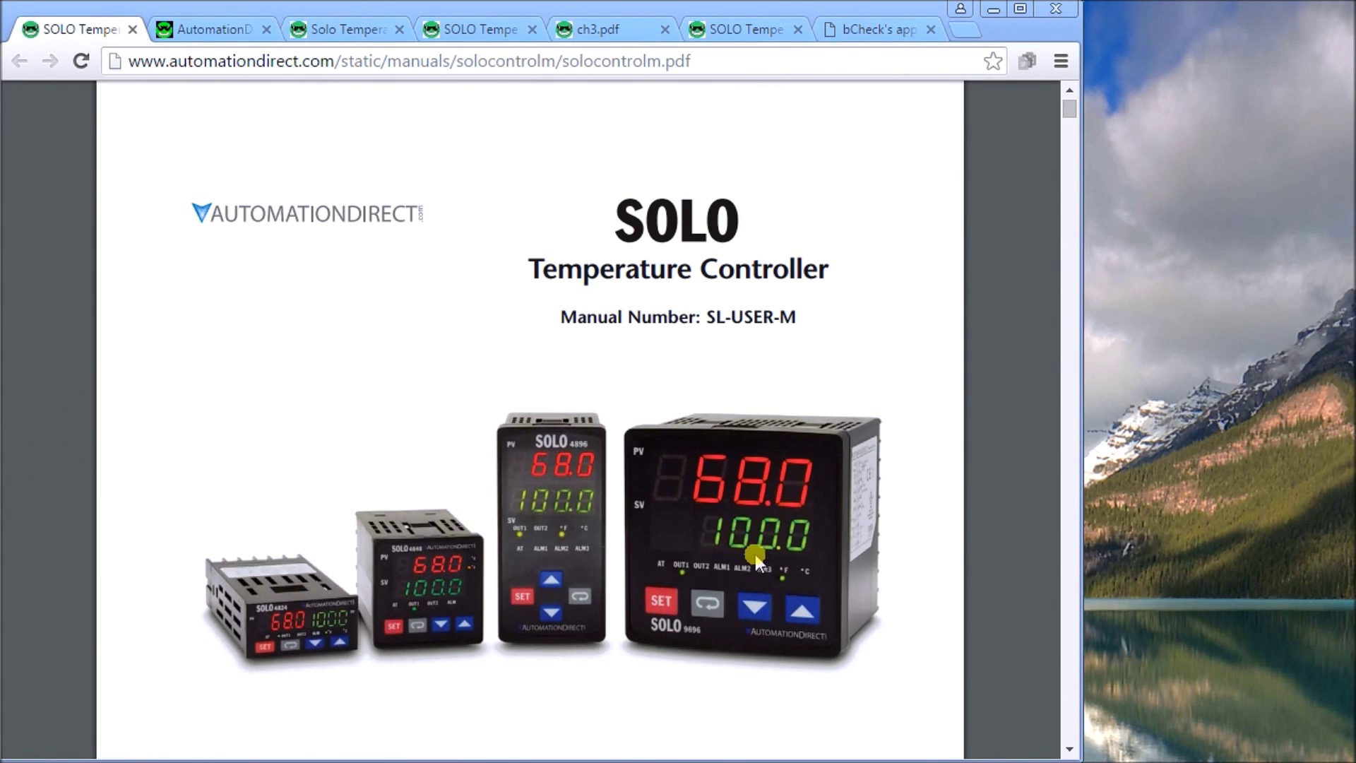
Step: Look through the SOLO support resources page, the online manual's chapter list and the hardware manual's display and keypad section
click(227, 29)
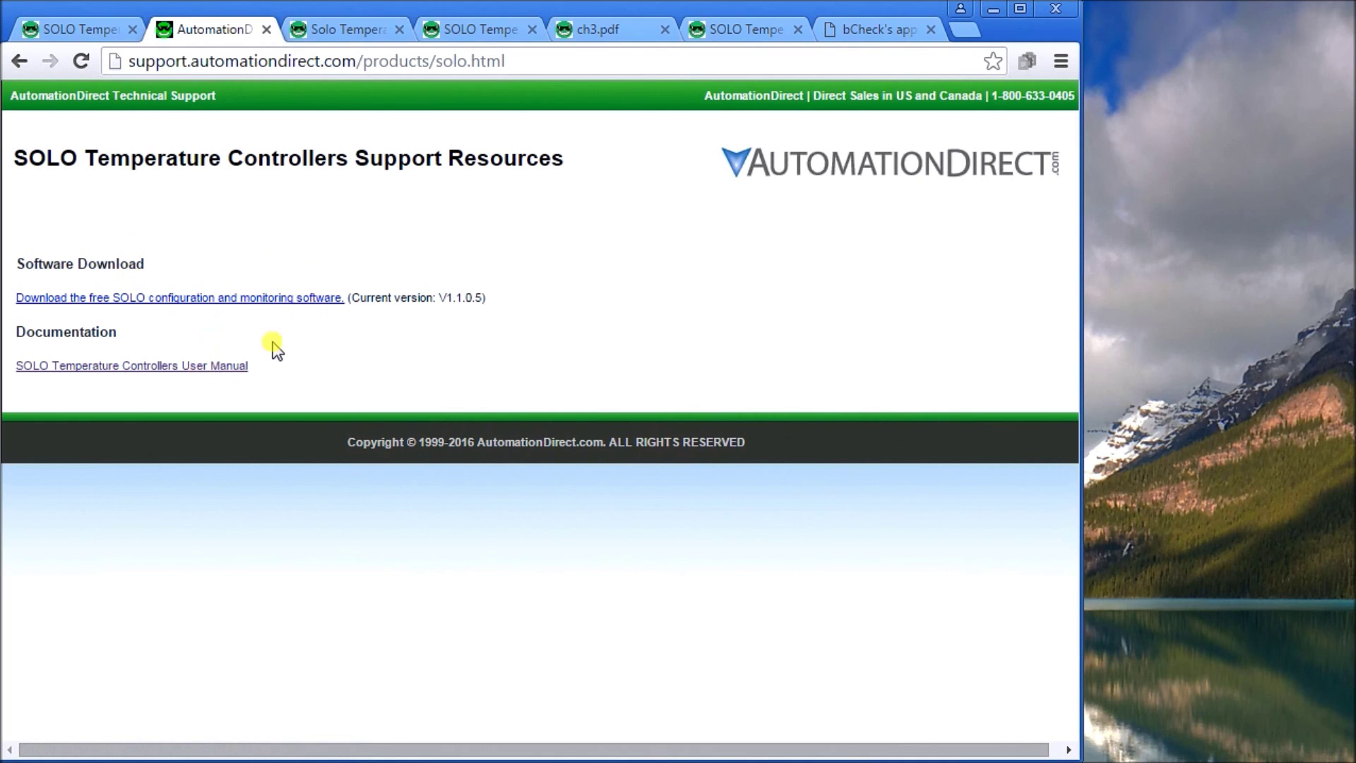
click(355, 31)
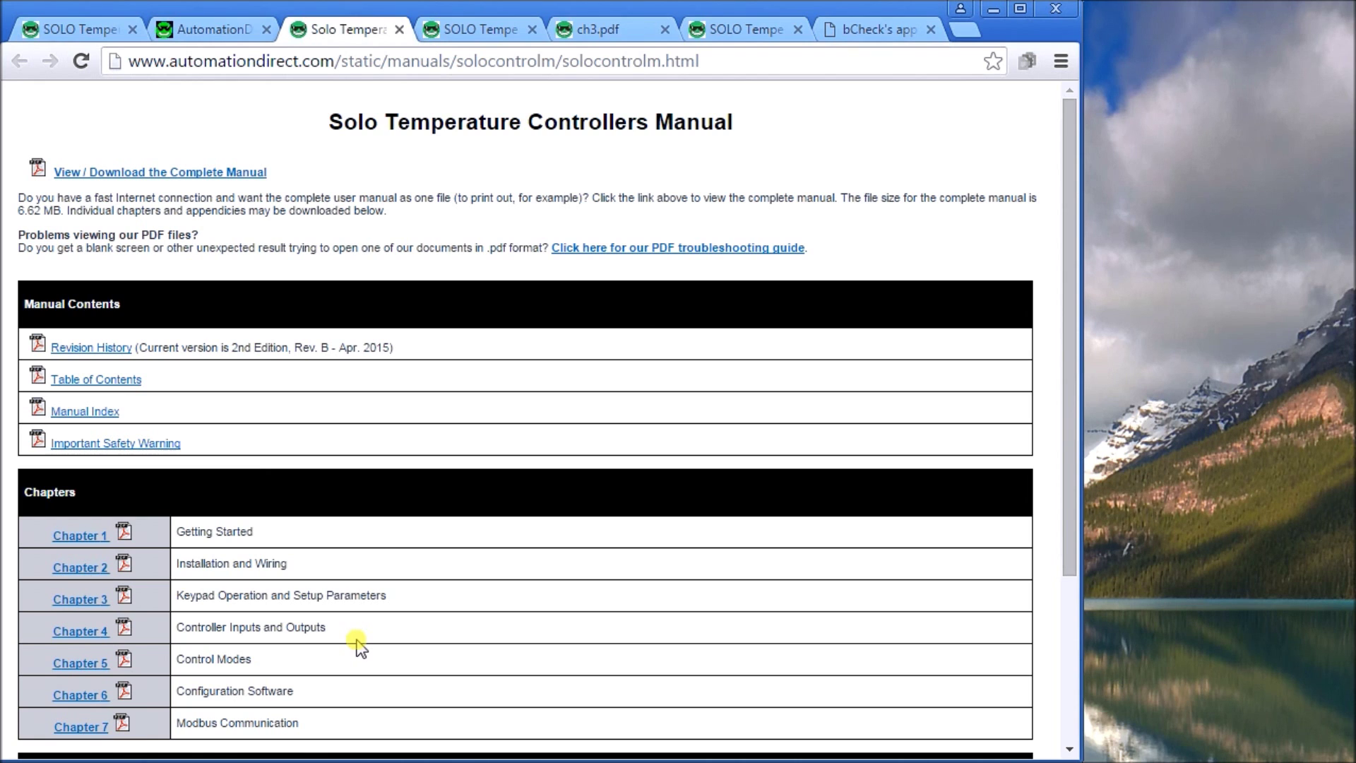
click(478, 29)
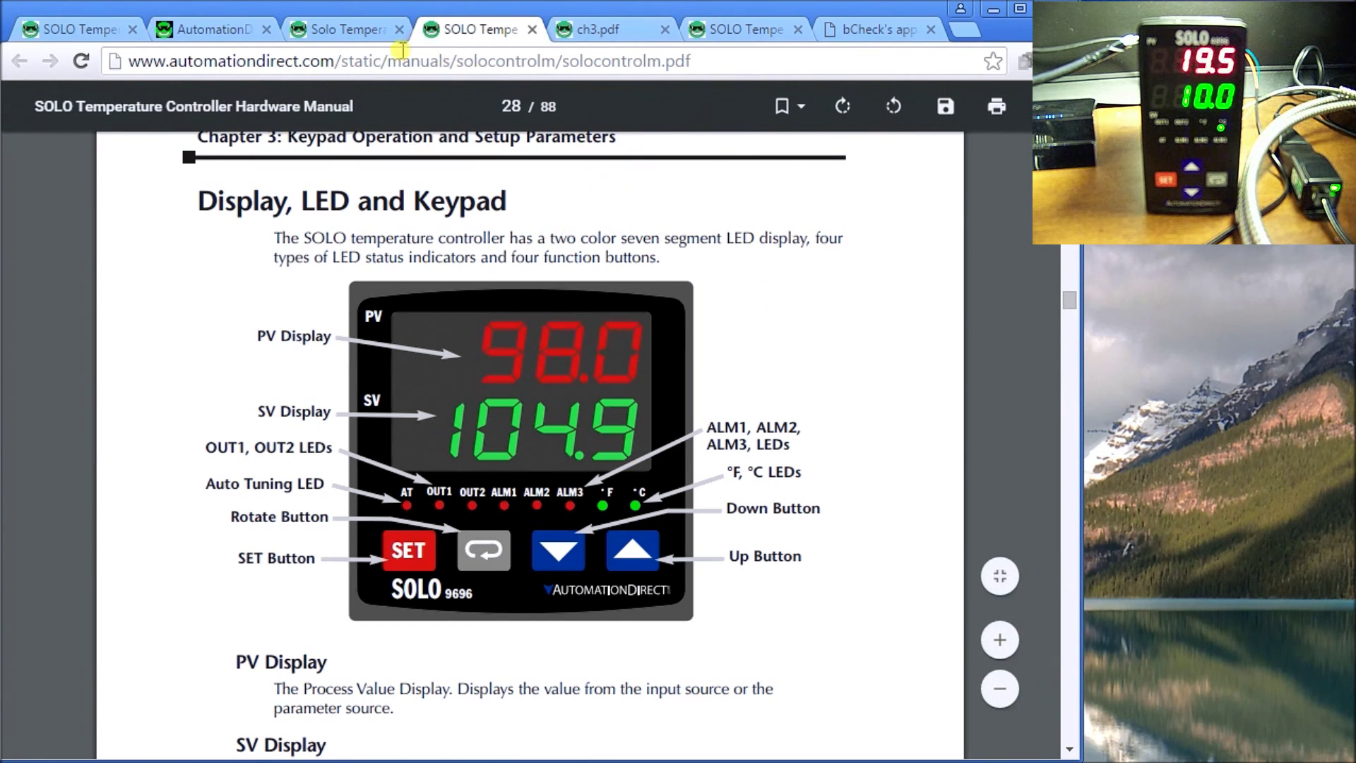
click(317, 43)
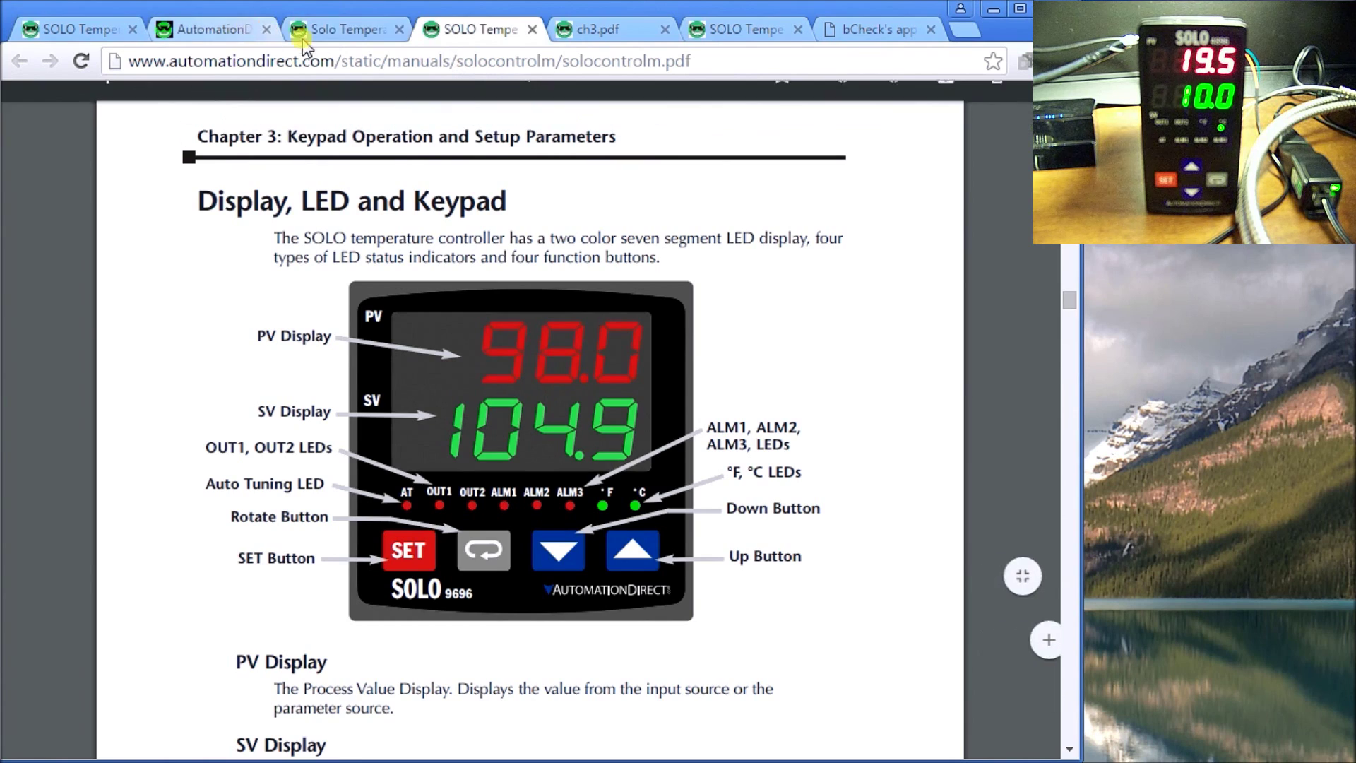
click(233, 32)
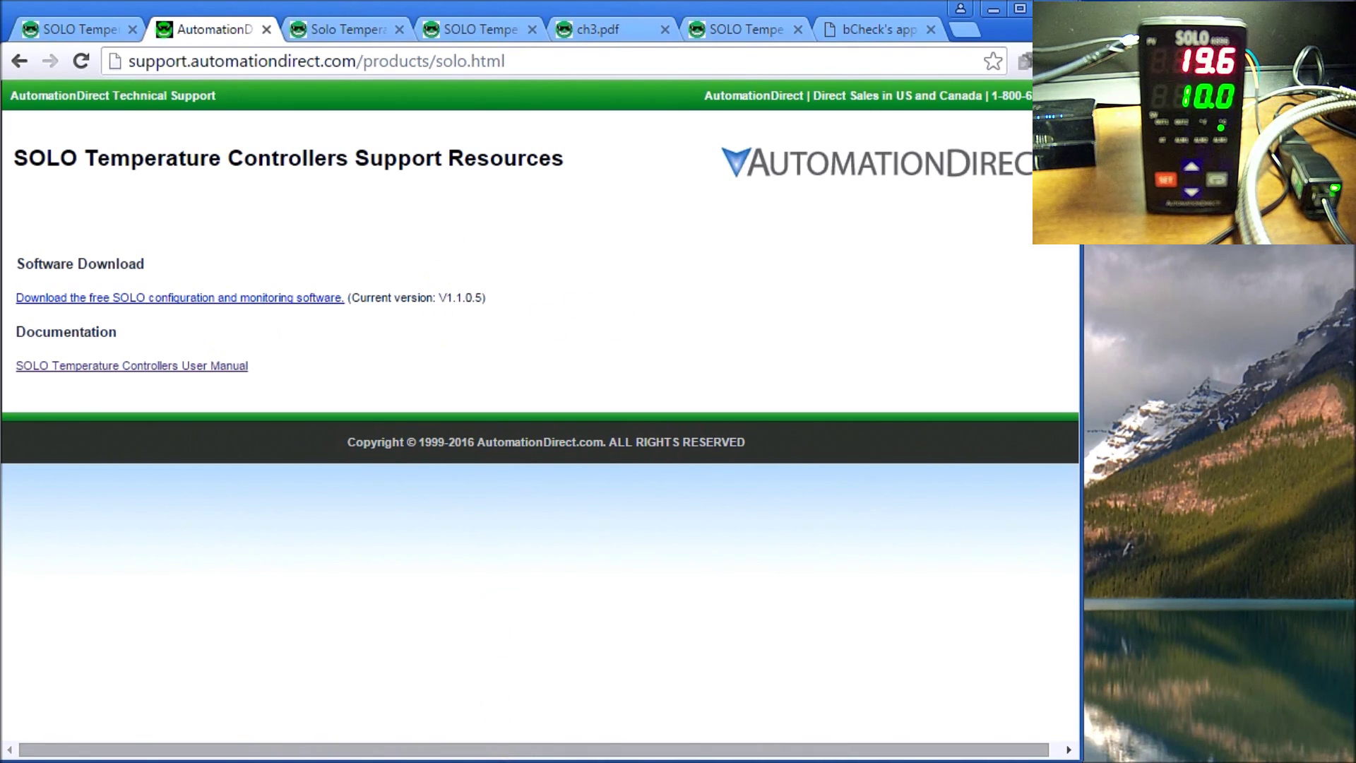
Step: Examine the slsoft download folder and the web page of the Reso screen-resolution shortcut utility
key(alt+Tab)
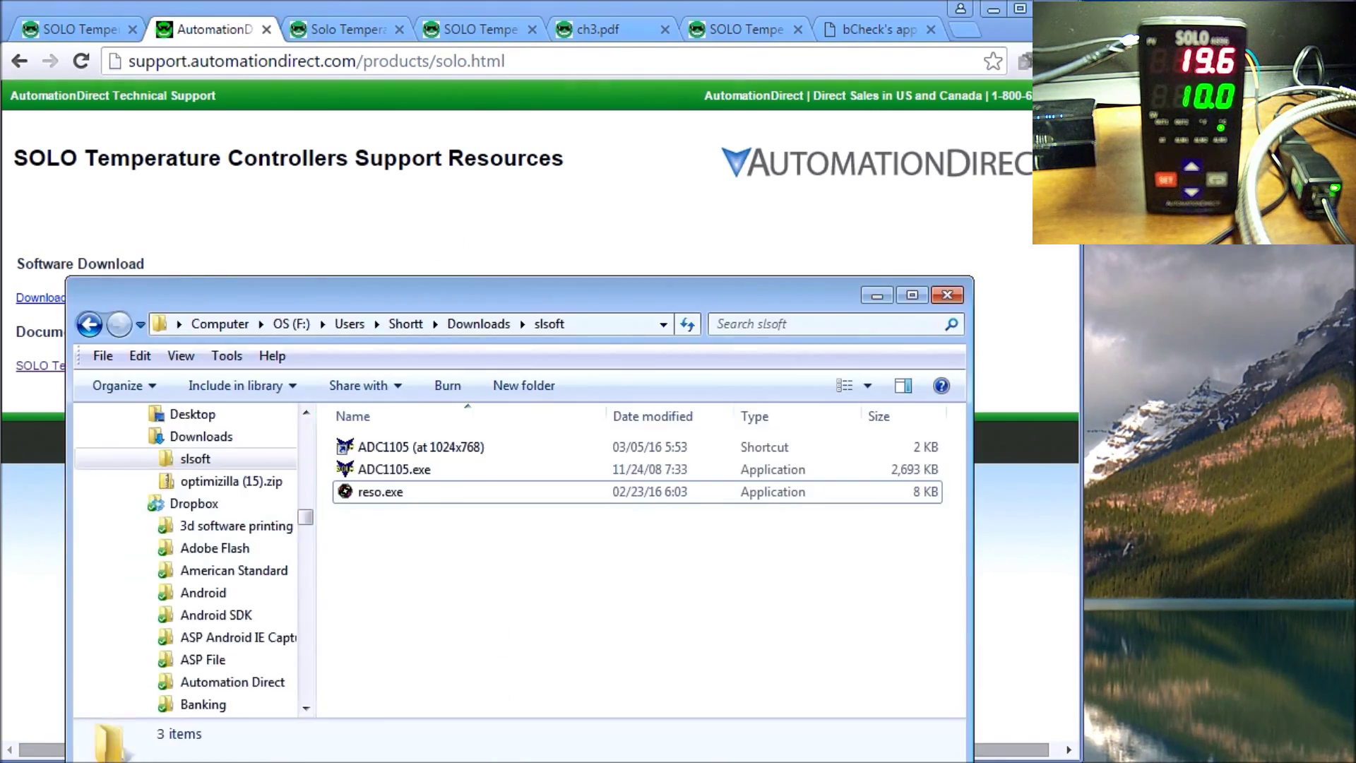
click(885, 36)
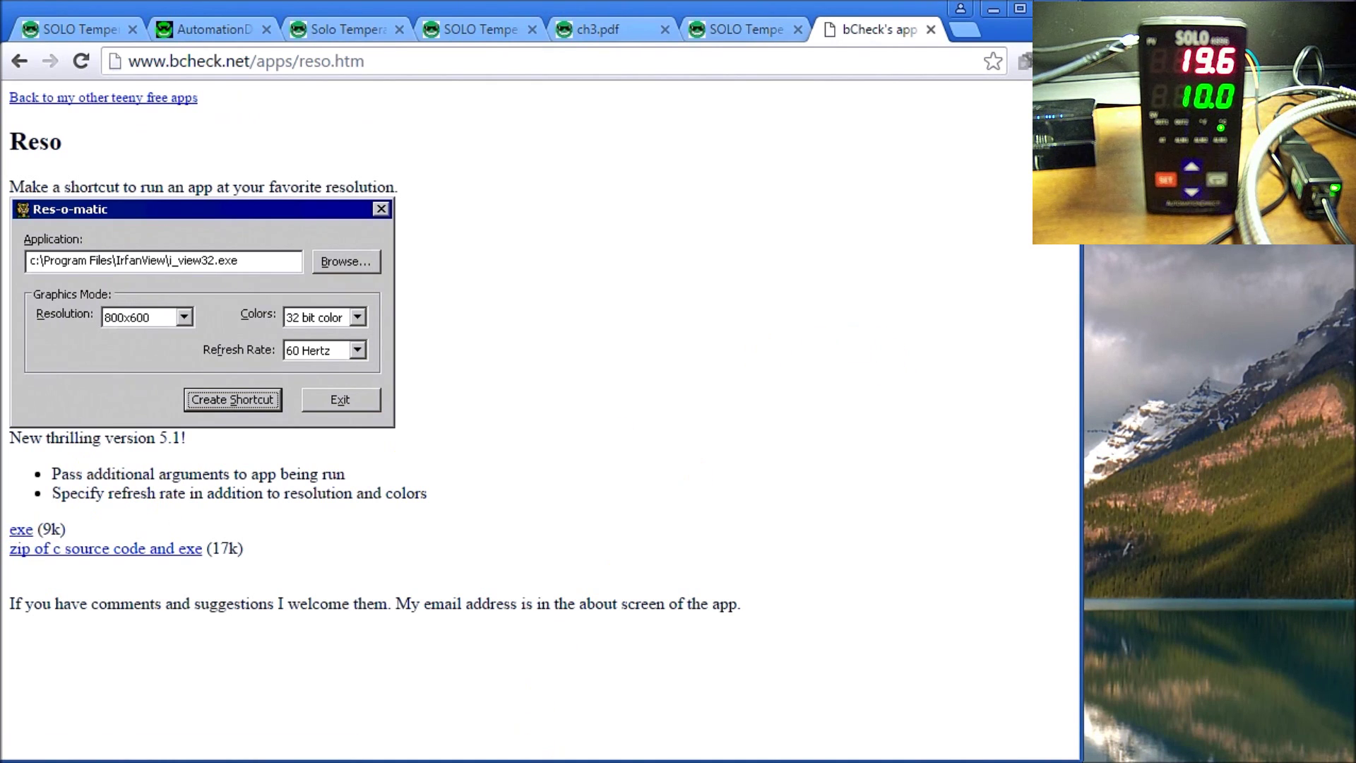
key(alt+Tab)
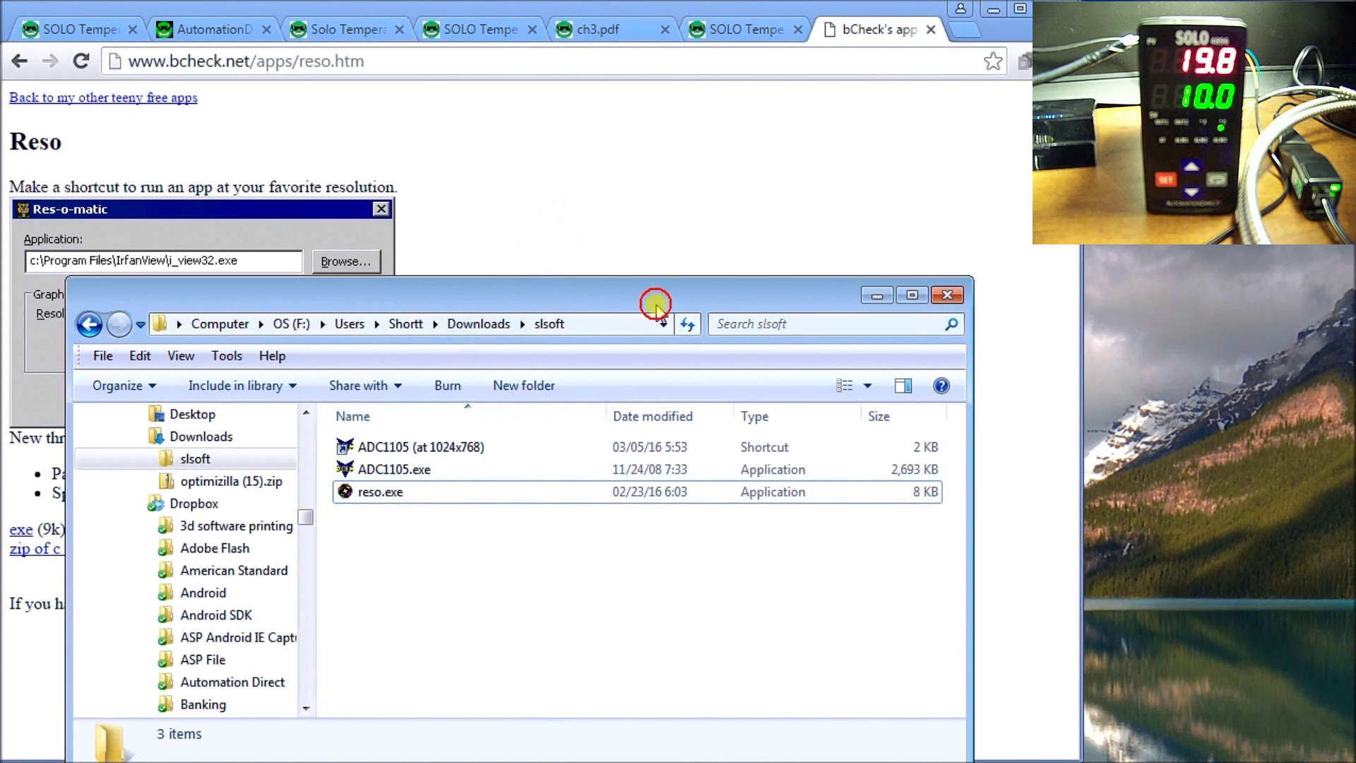
Step: Reposition the slsoft folder window and launch the configuration software from the ADC1105 (at 1024x768) shortcut
drag(875, 289, 1206, 278)
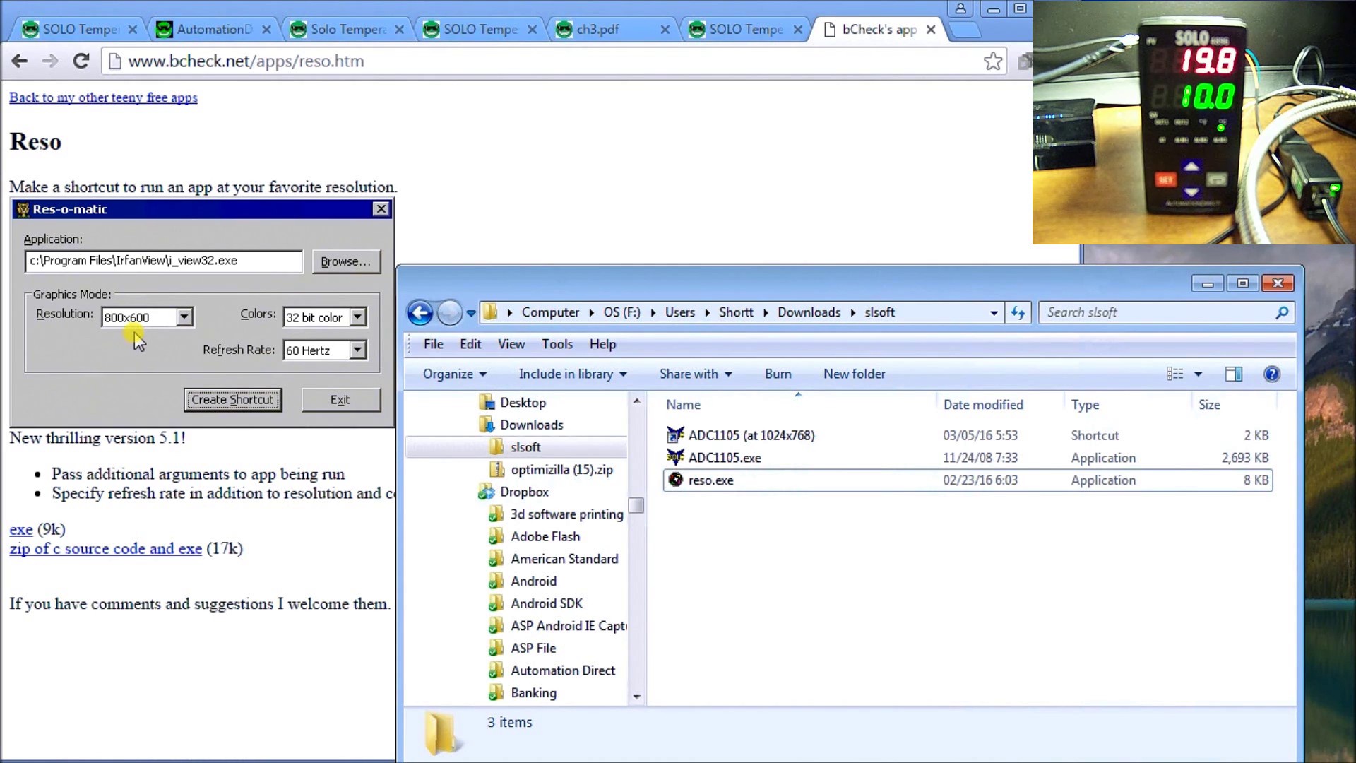
drag(747, 286, 605, 264)
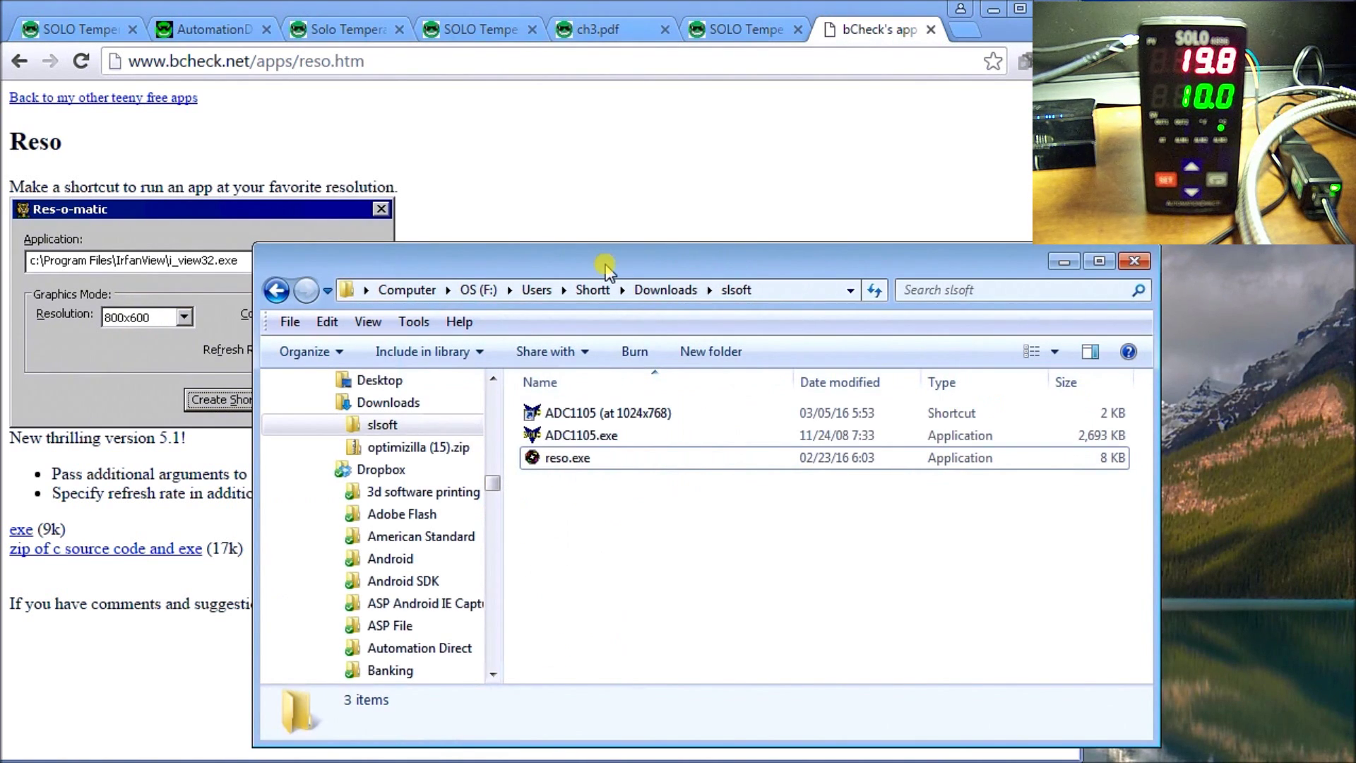
double_click(593, 414)
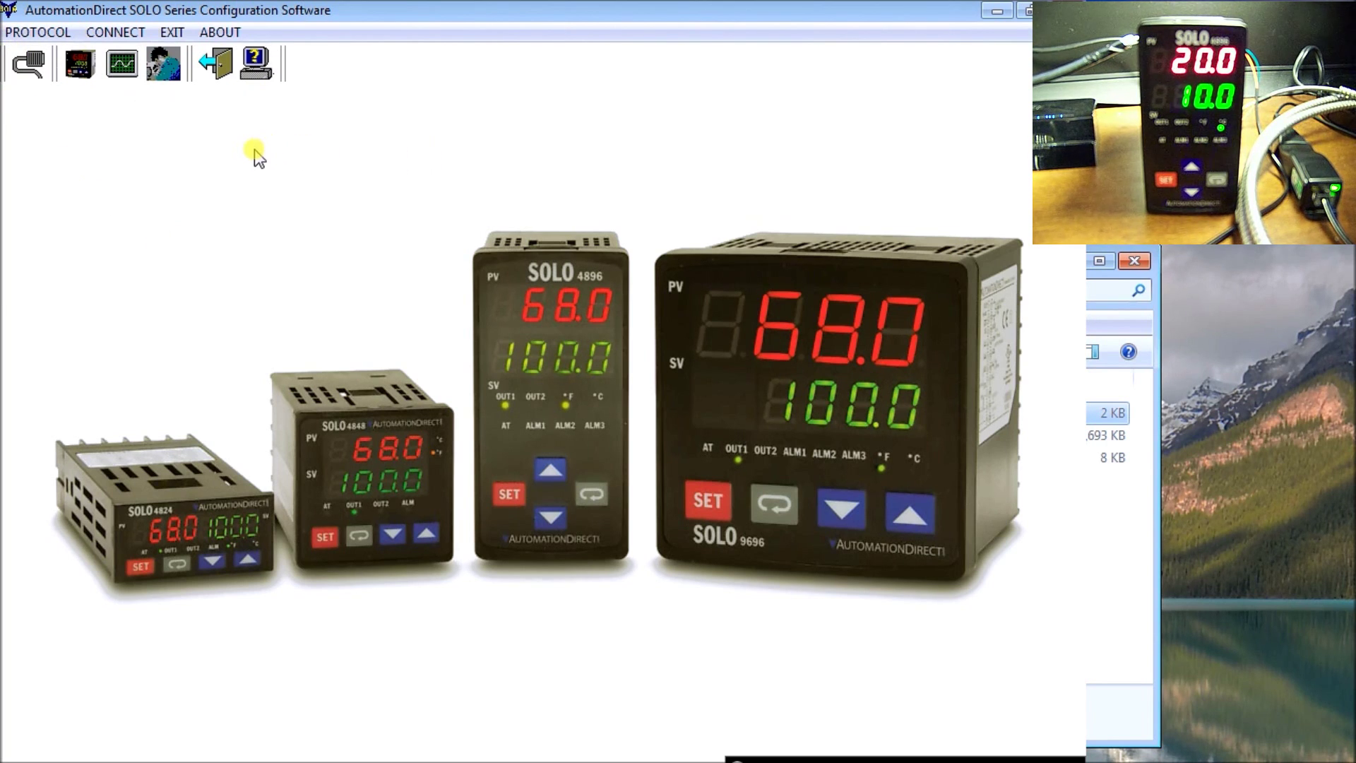
Step: Set the communication protocol to COM5 with the RTU Modbus format
click(28, 63)
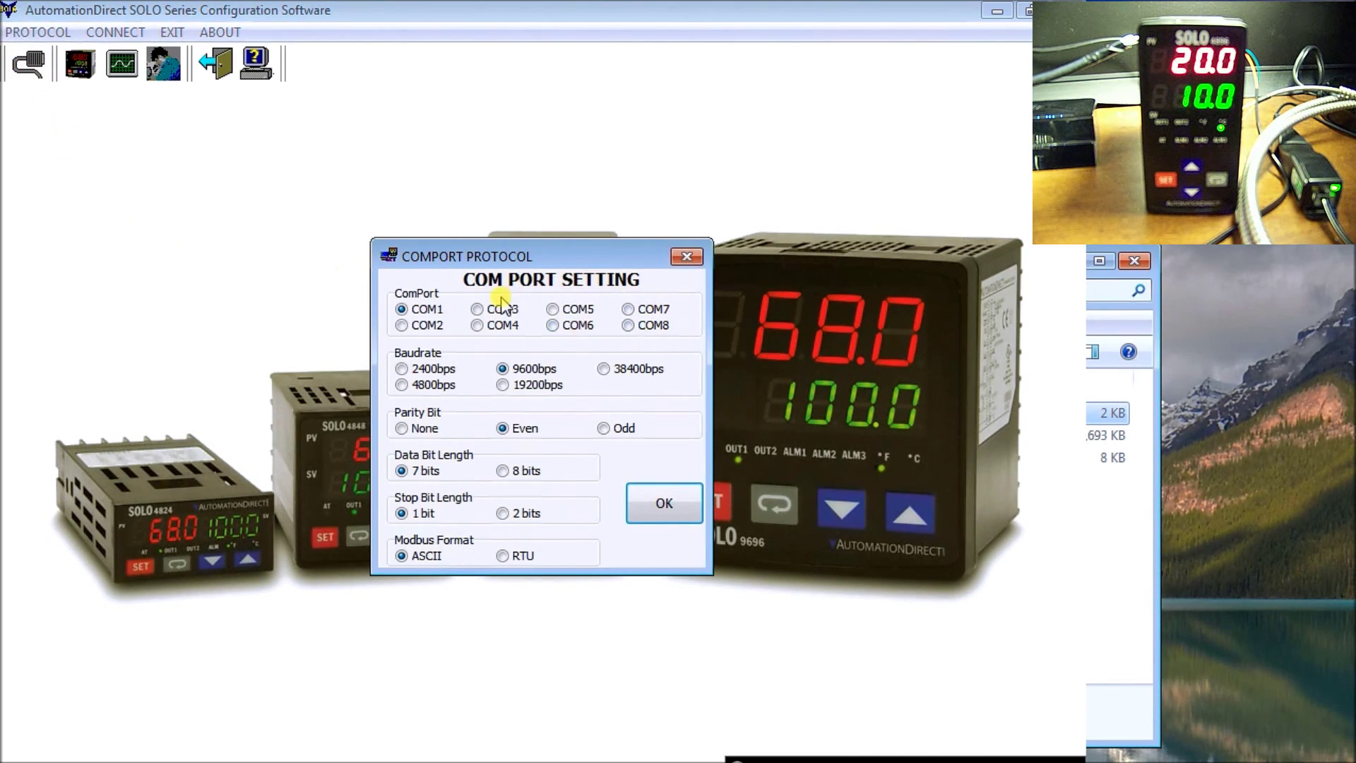
click(553, 309)
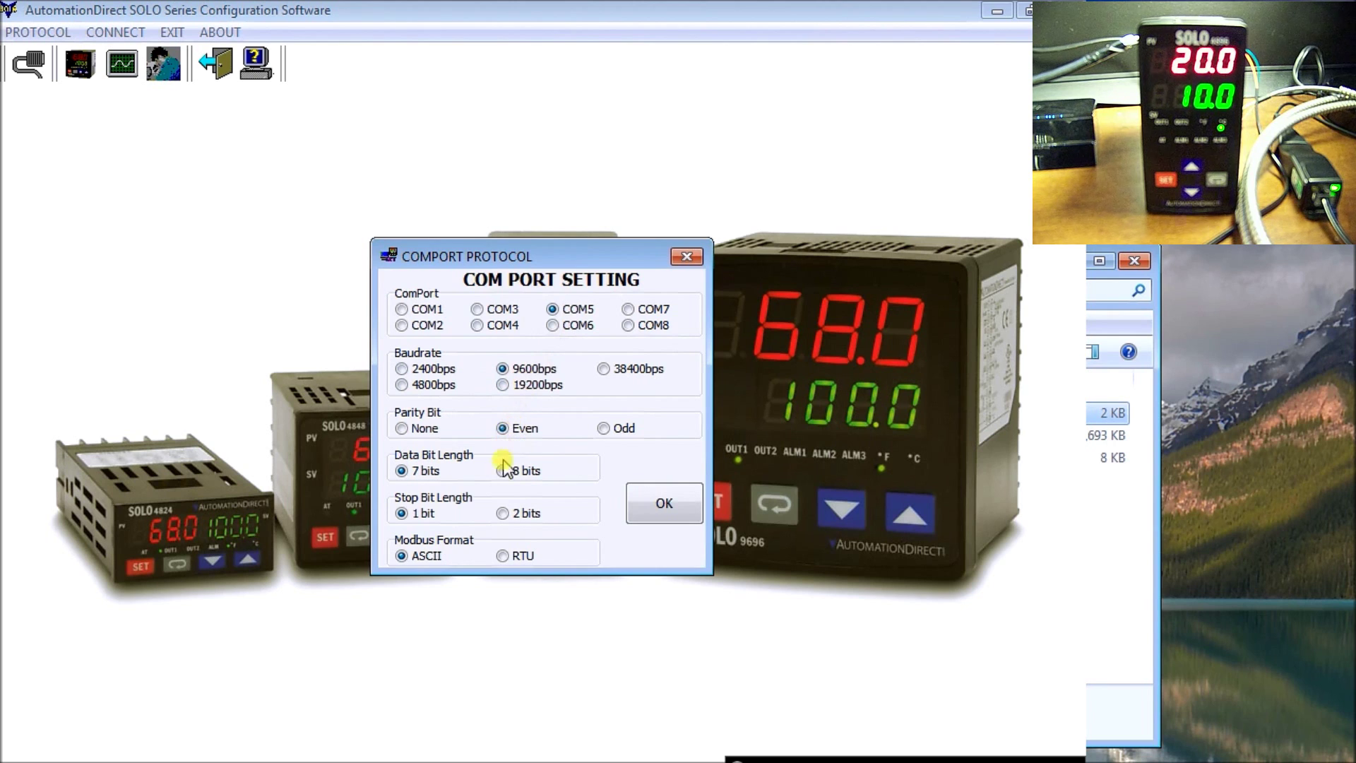
click(505, 558)
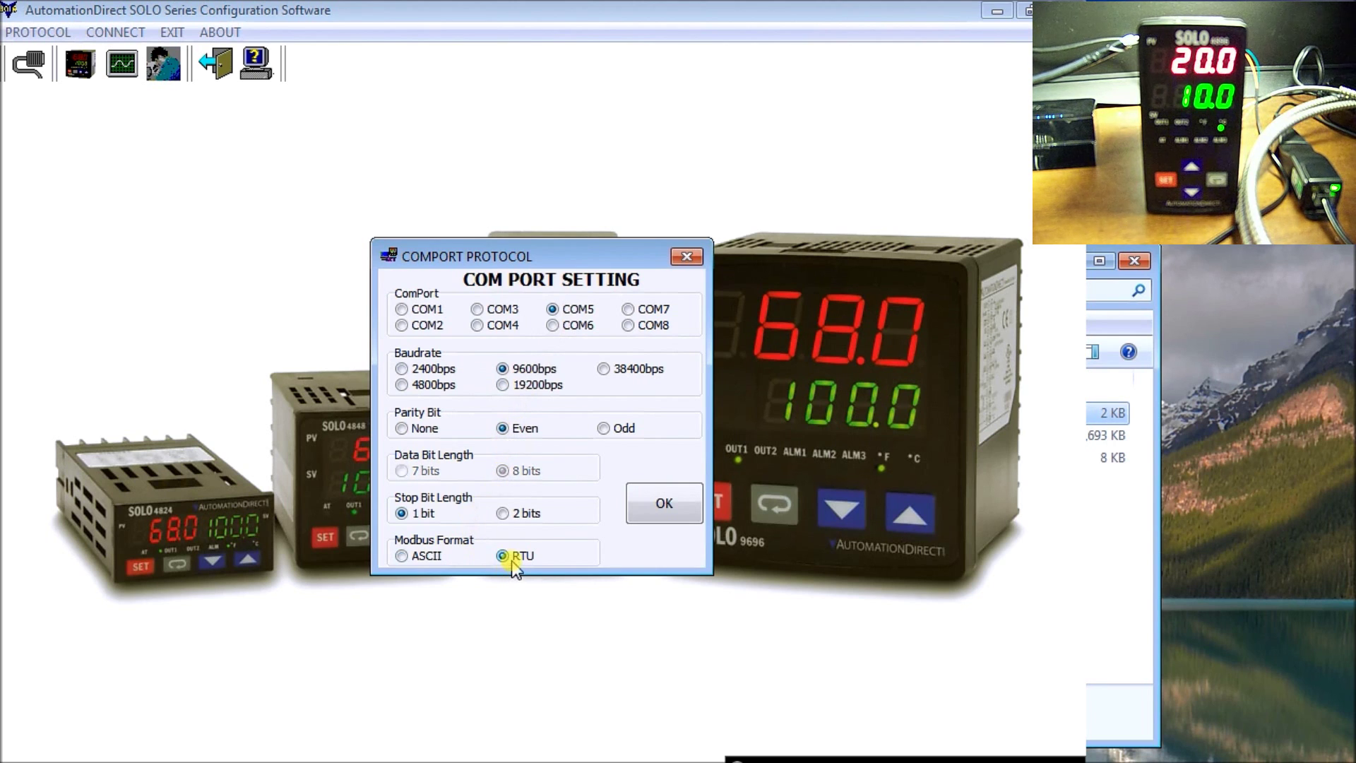
click(655, 506)
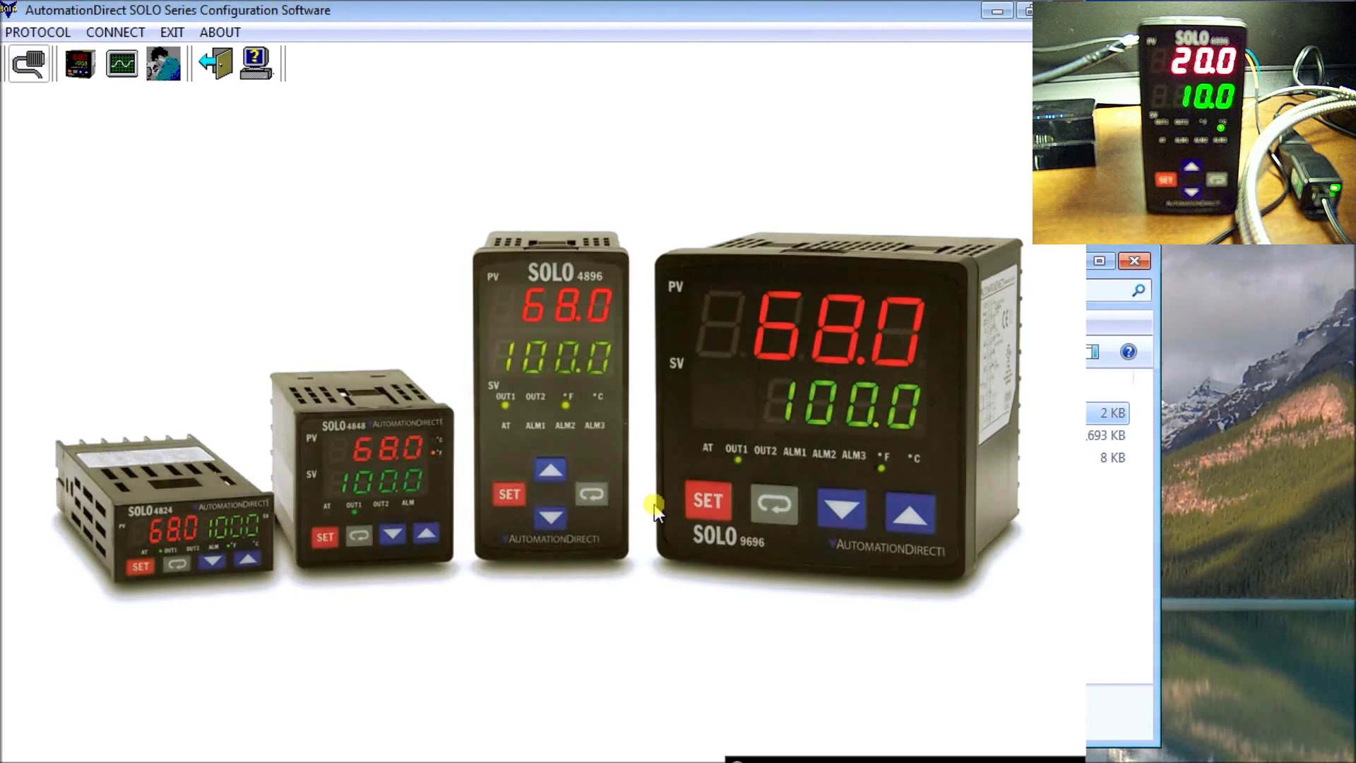
Step: Connect to the SOLO controller at address 1 and set its SV set point to 15
click(91, 74)
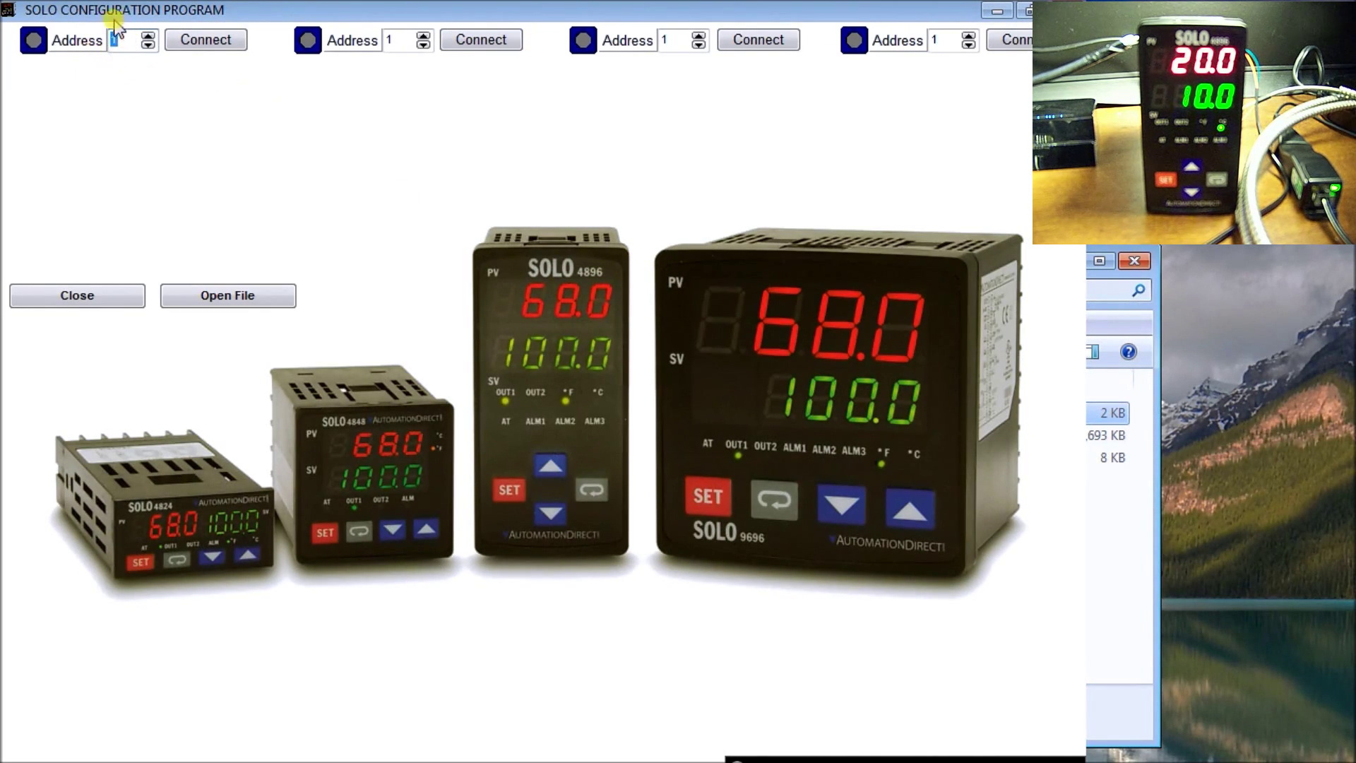
click(207, 41)
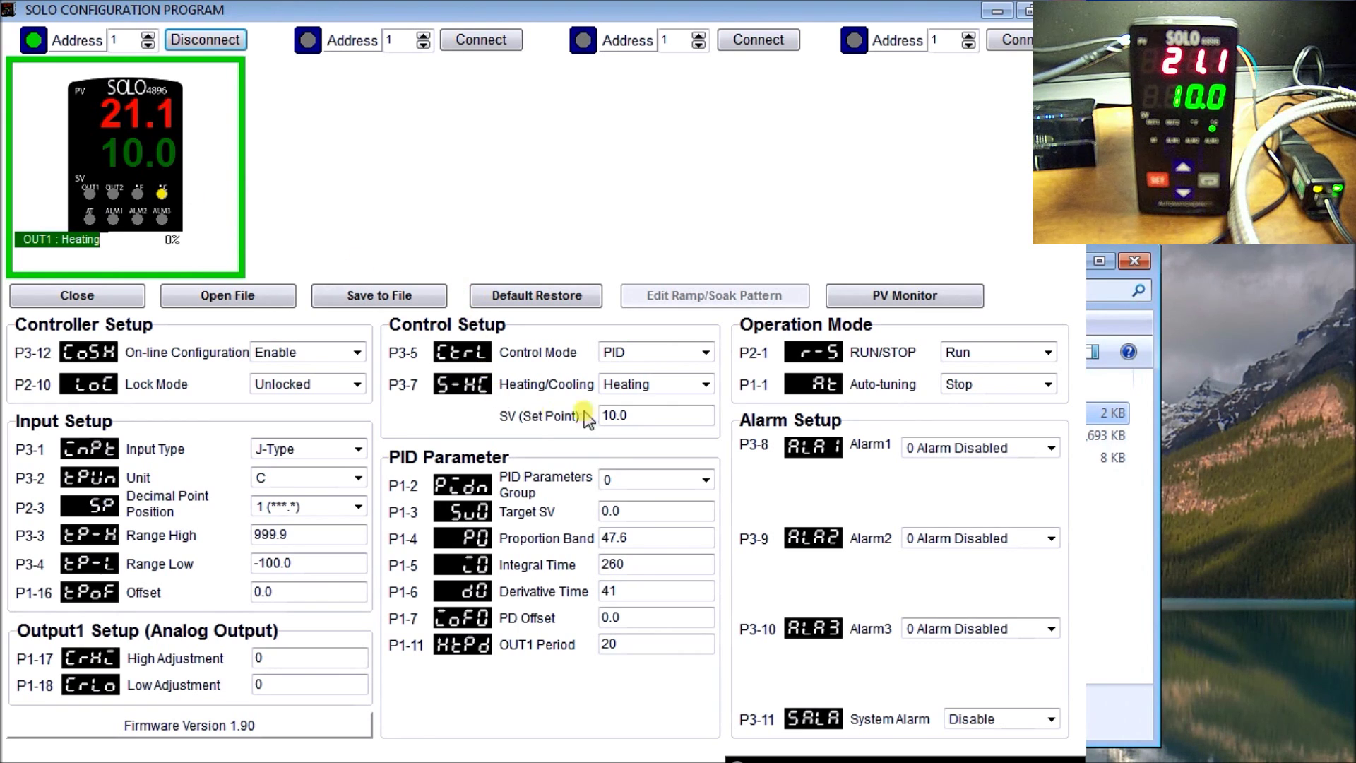
click(645, 417)
double_click(629, 415)
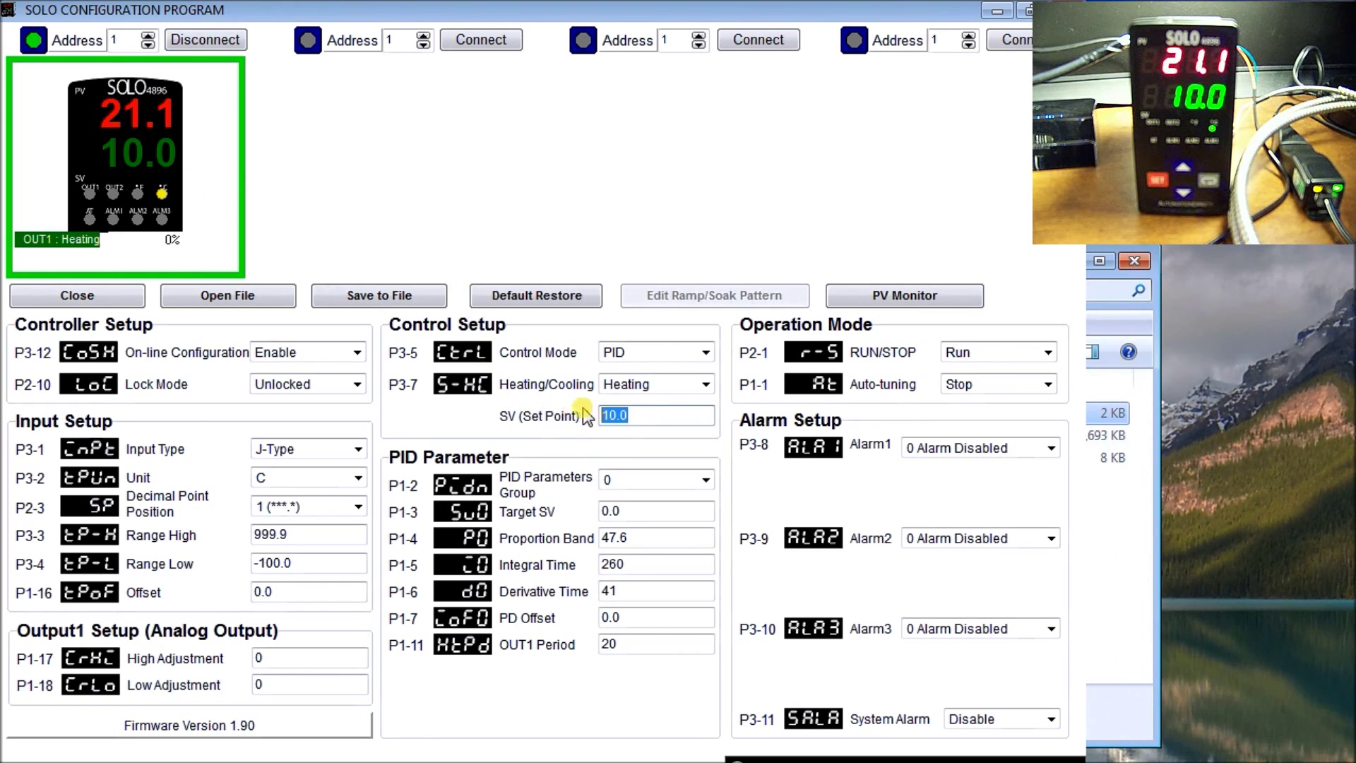
text(15)
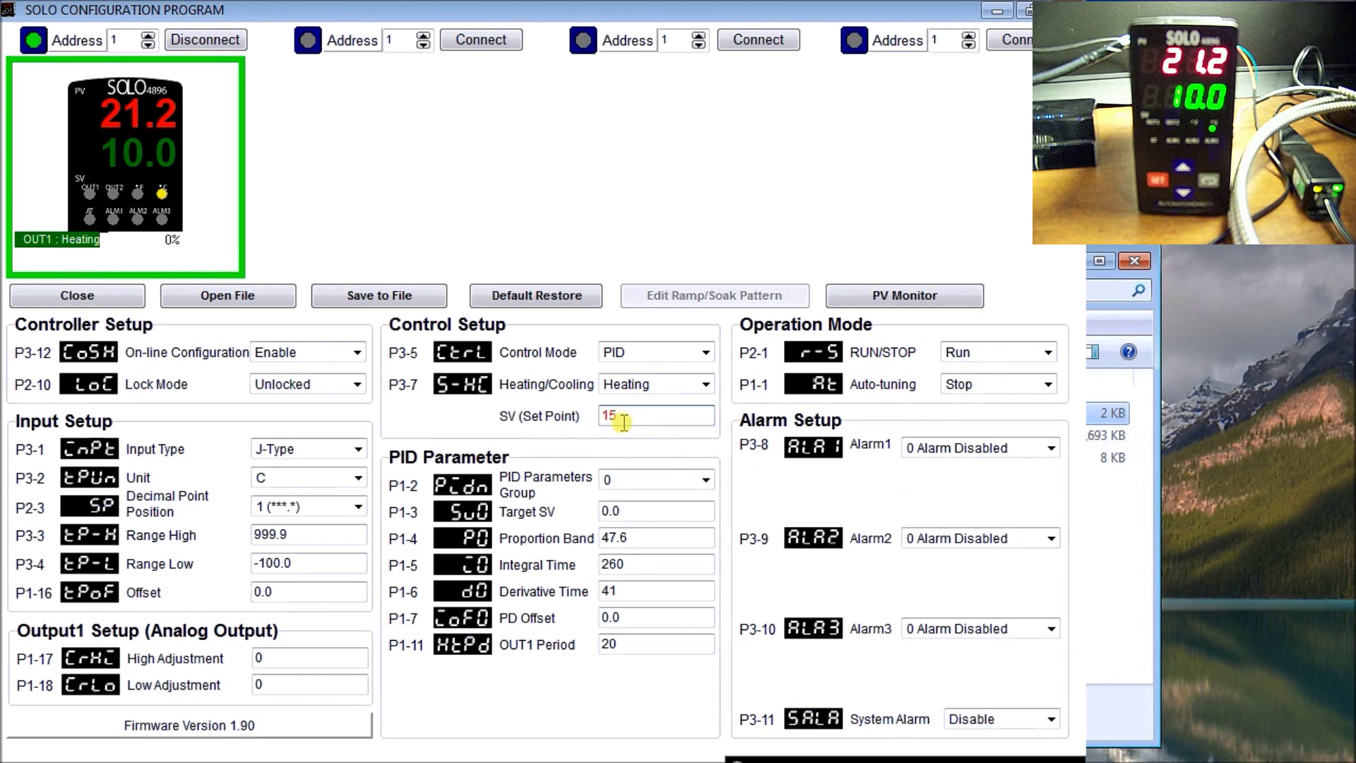
key(Return)
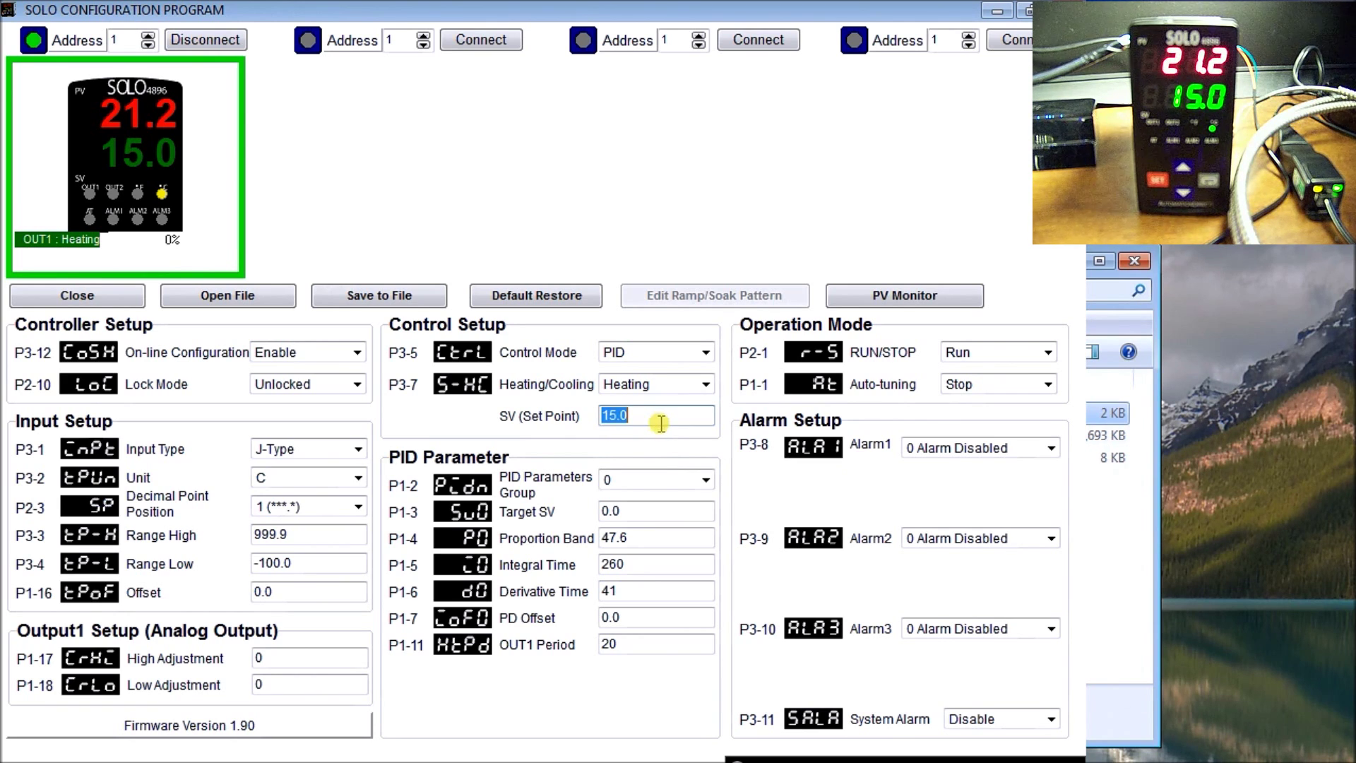
click(657, 387)
click(536, 404)
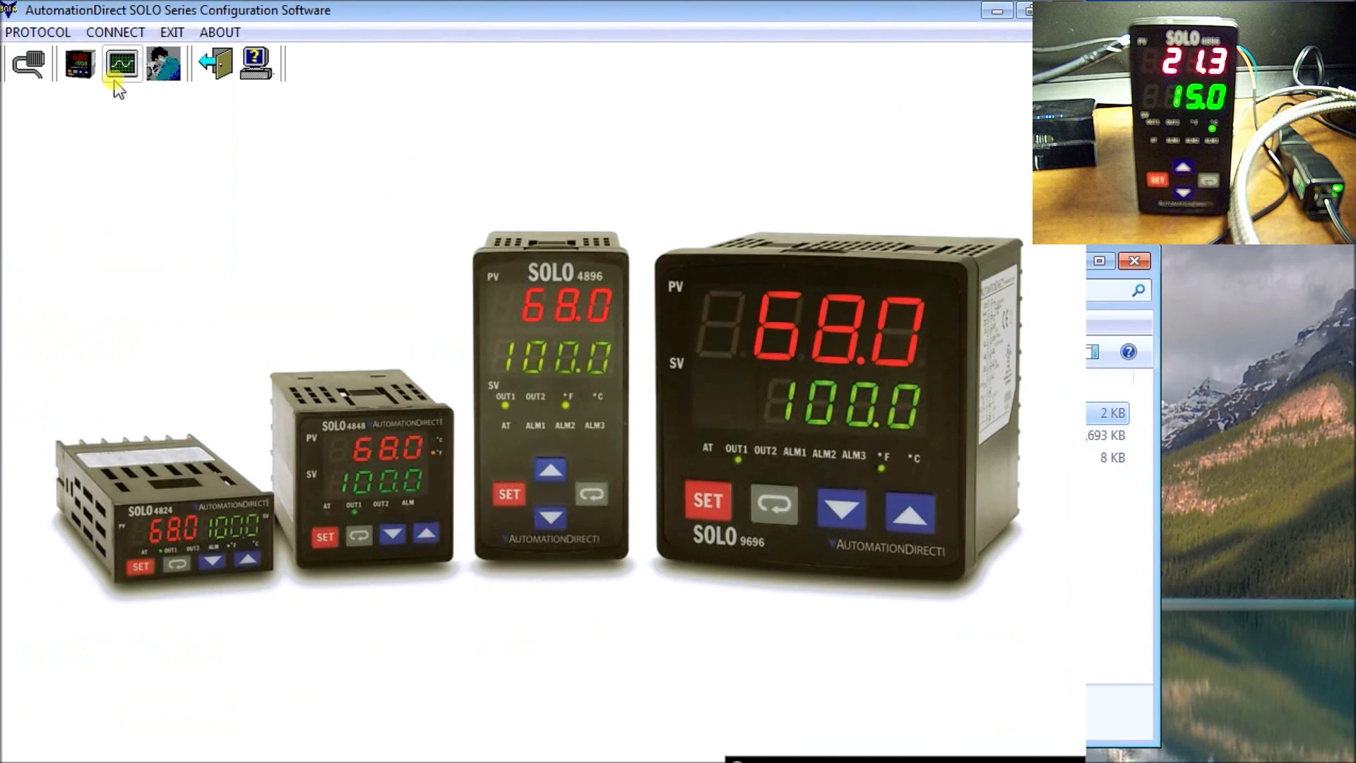
Step: Record the temperature of Device 1 at address 1 with a 1-second sampling time, and close the recorder
click(123, 65)
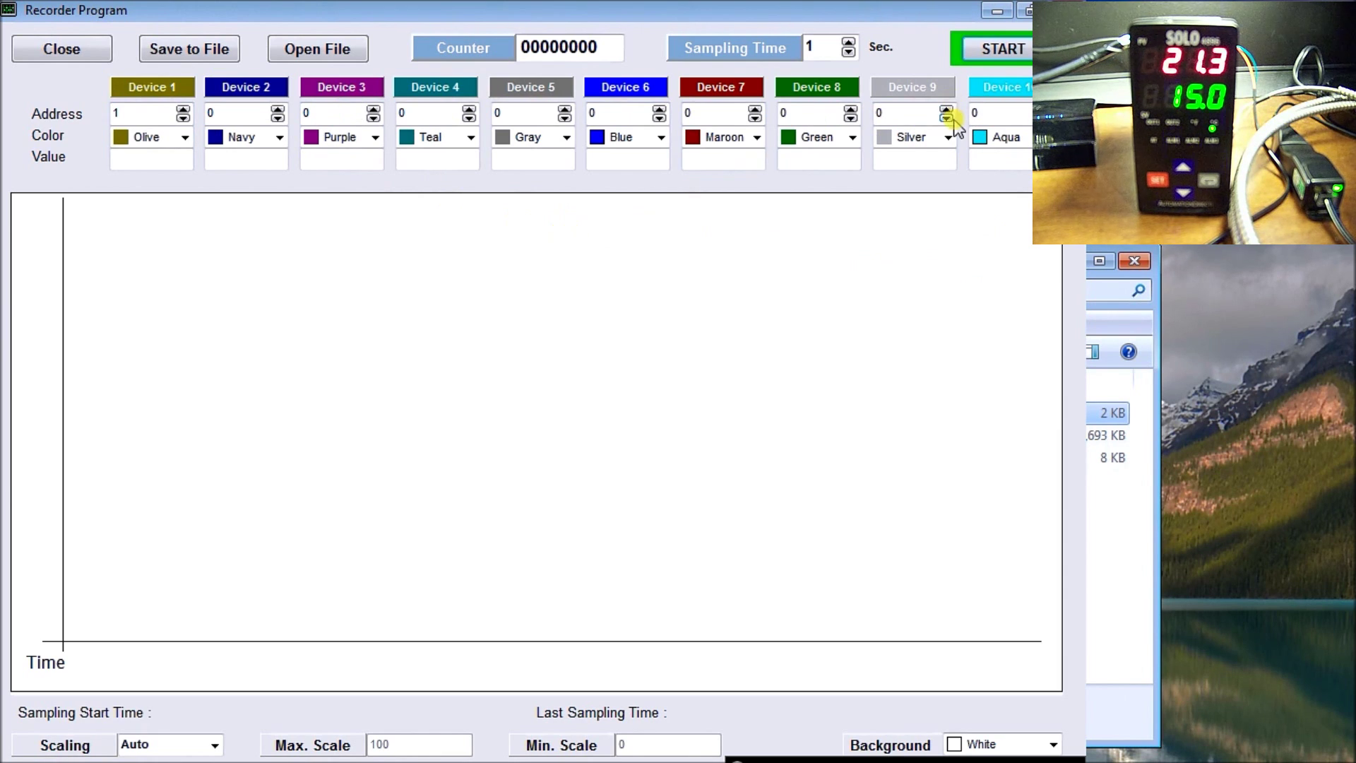
click(993, 56)
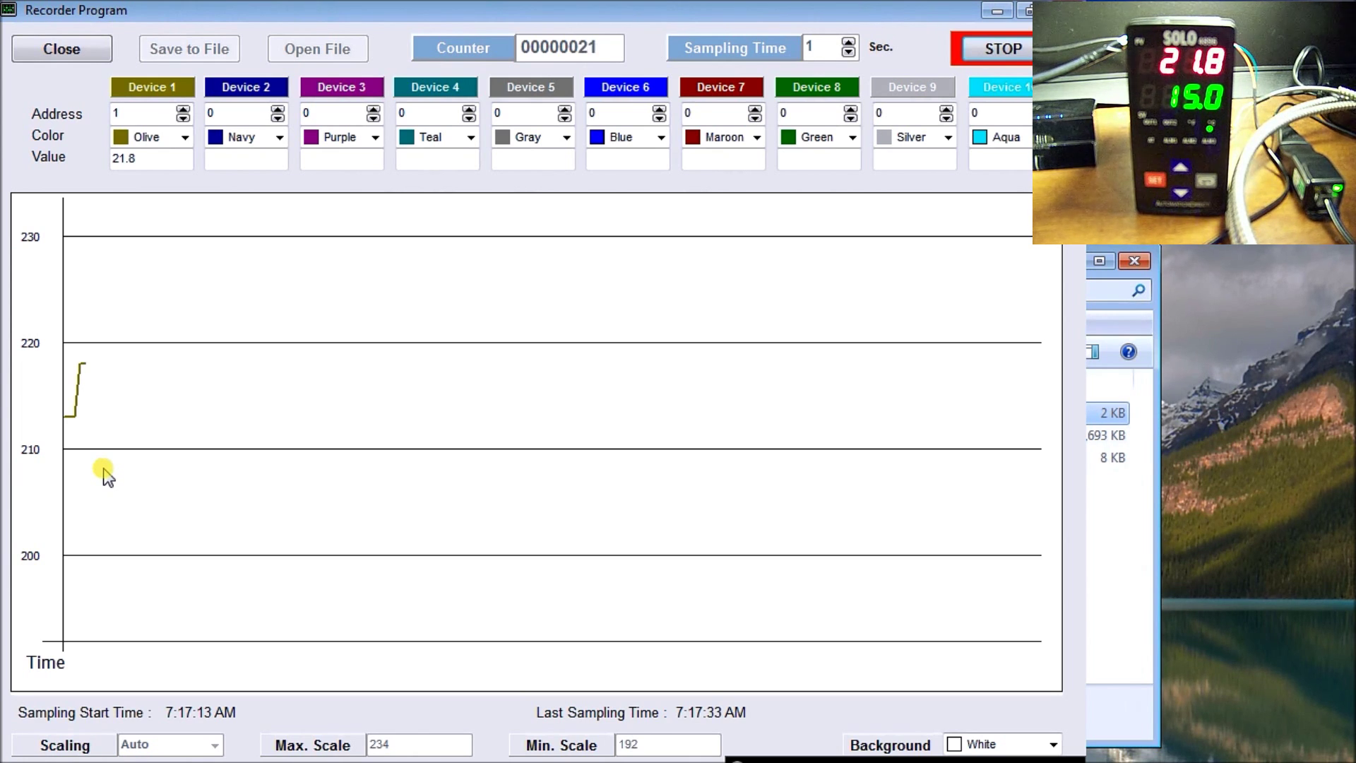
click(47, 56)
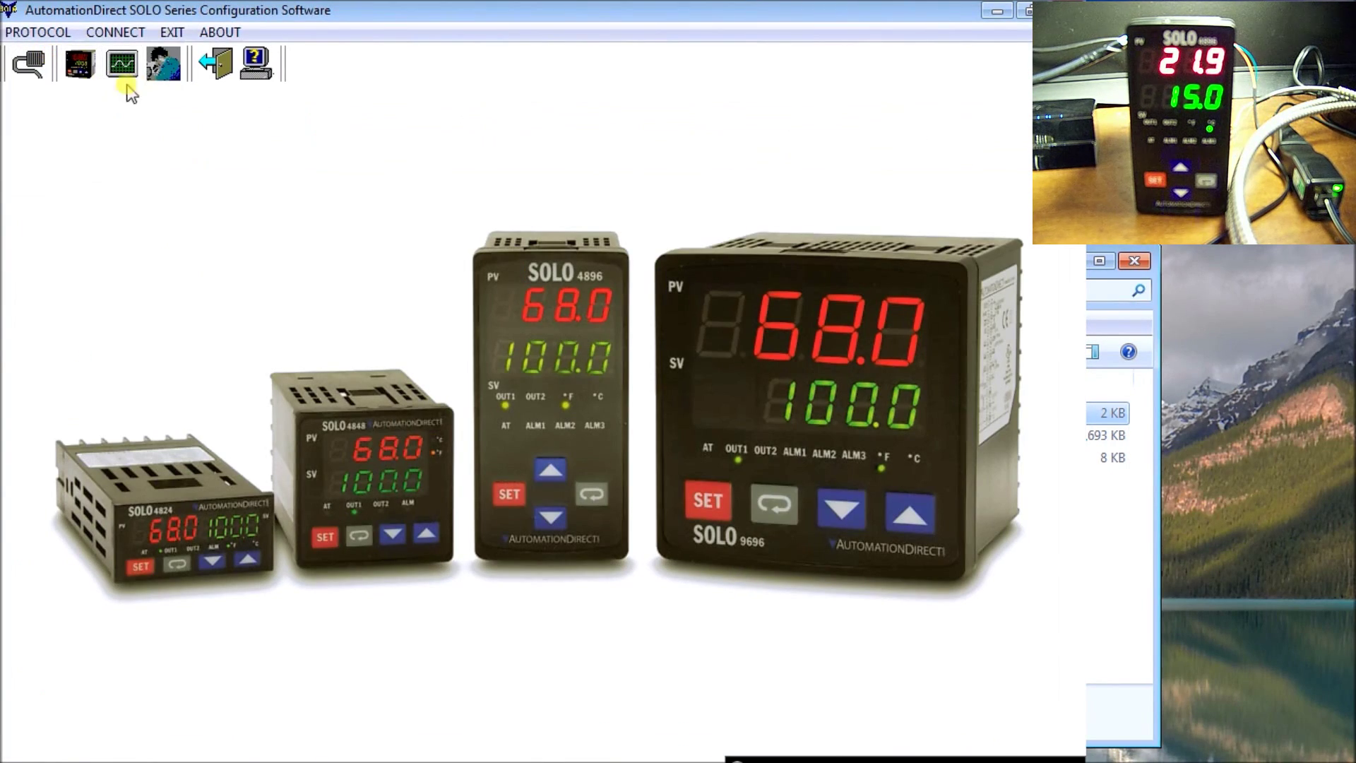
Step: Start a single command test for address 1 with the Read Register command
click(162, 65)
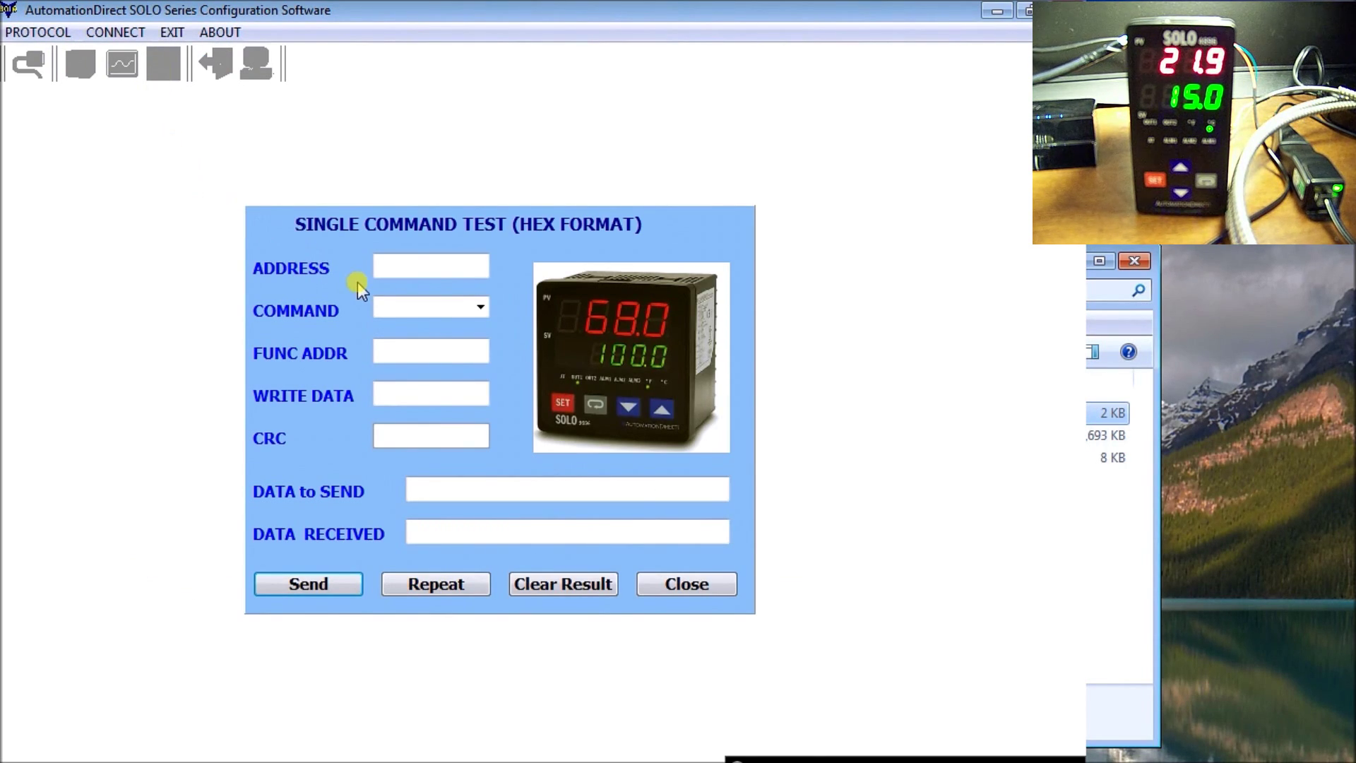
click(407, 266)
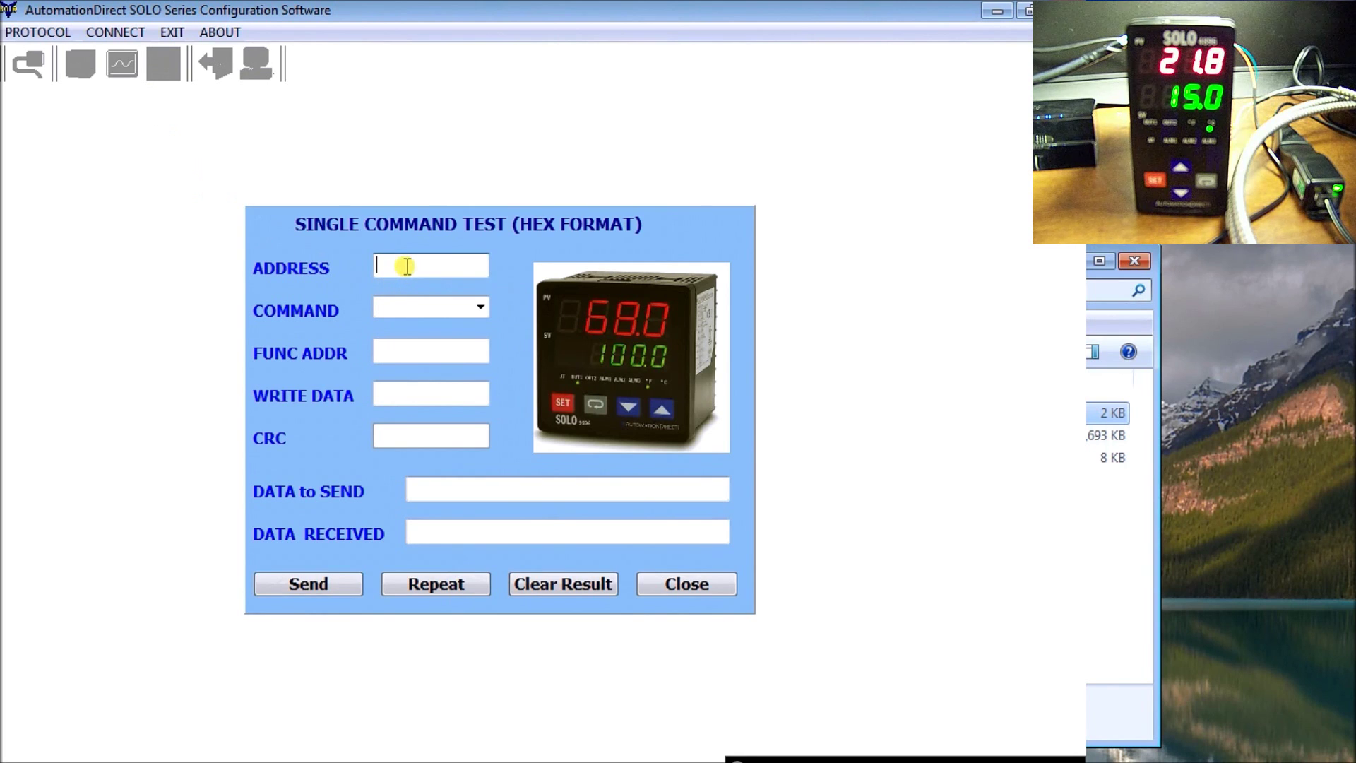
text(1)
click(408, 307)
click(409, 328)
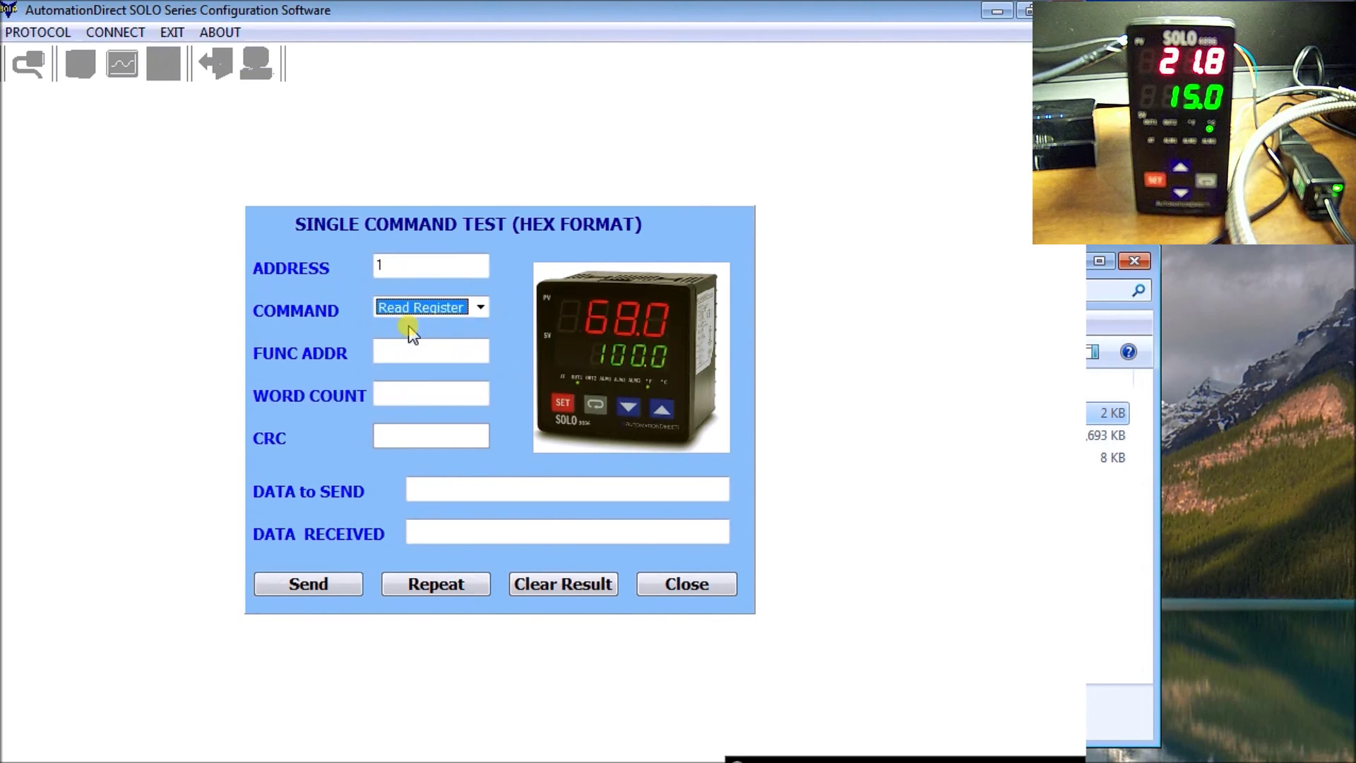
Step: Send the register read for function address 1000 with a word count of 1, and close the command test
click(408, 355)
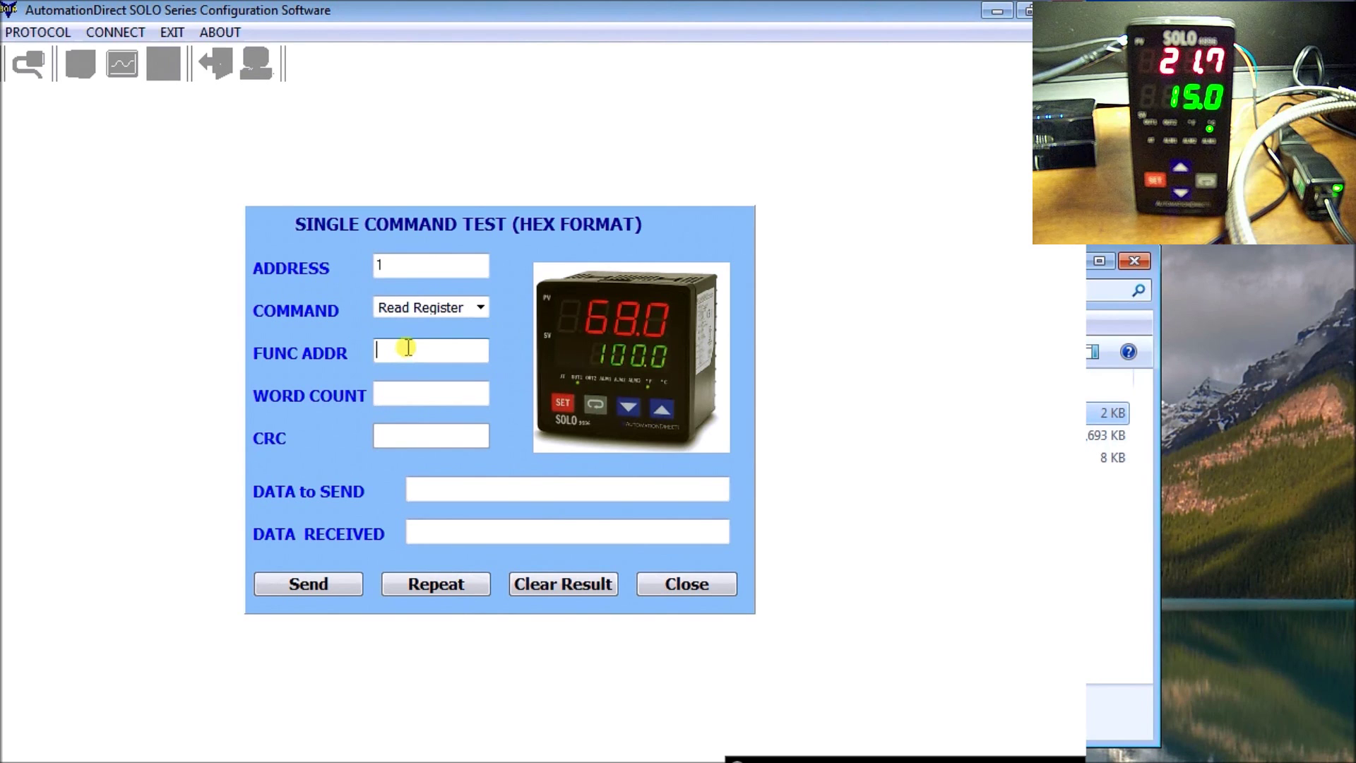
text(3)
key(BackSpace)
text(1000)
click(393, 393)
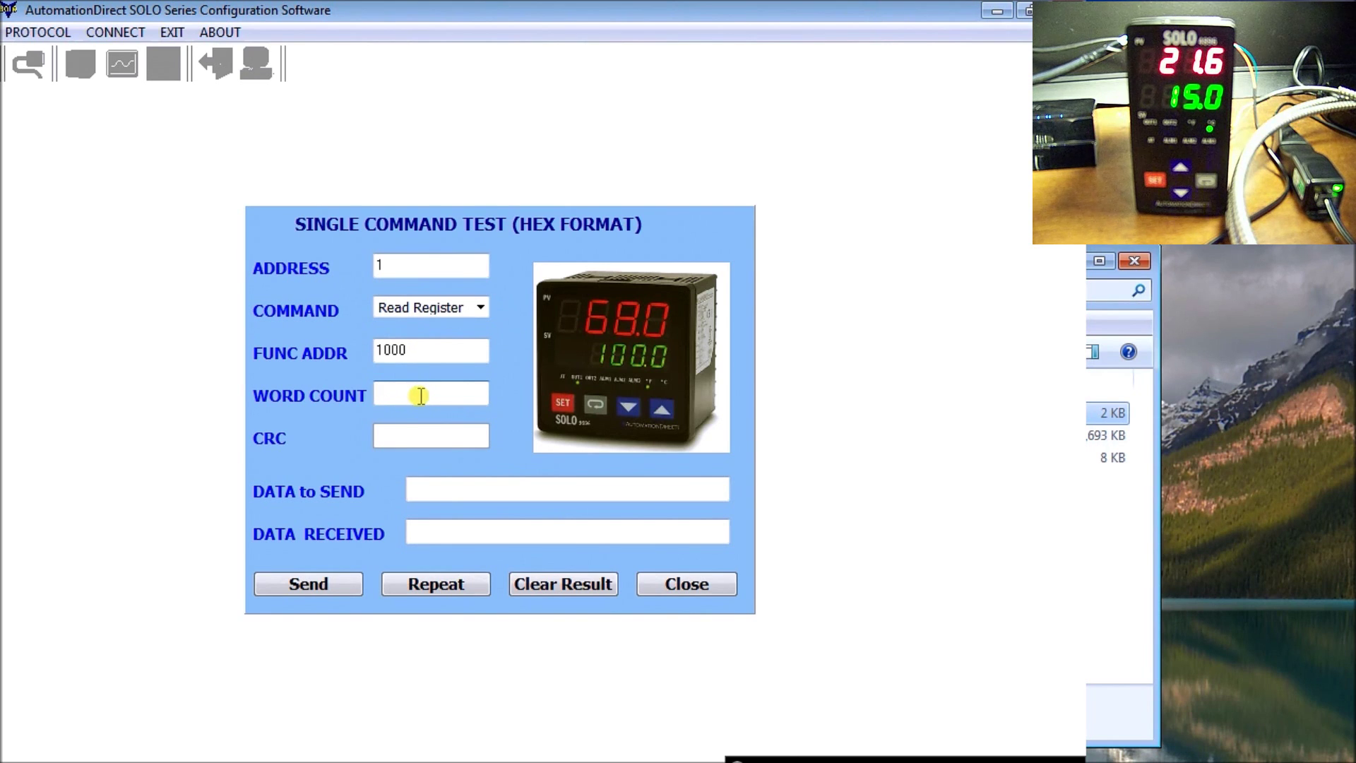
text(1)
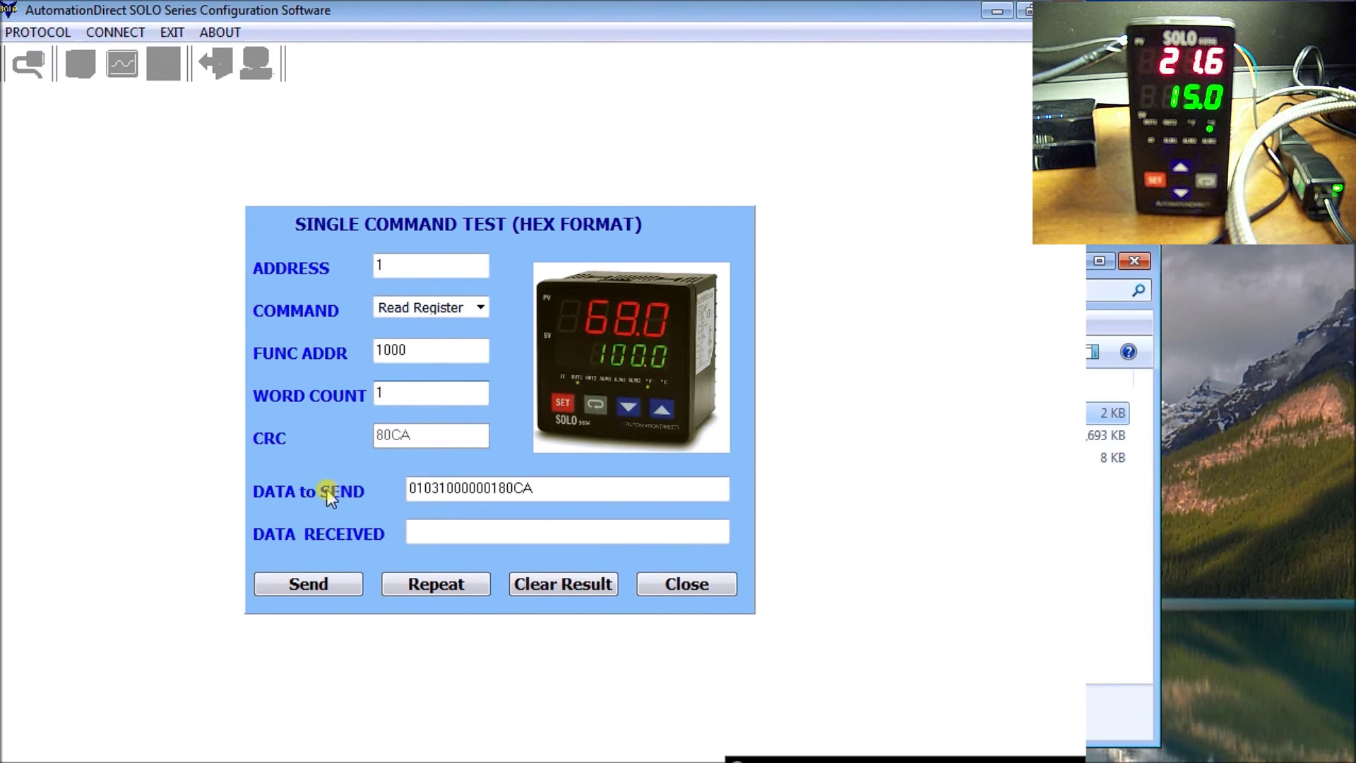
click(338, 576)
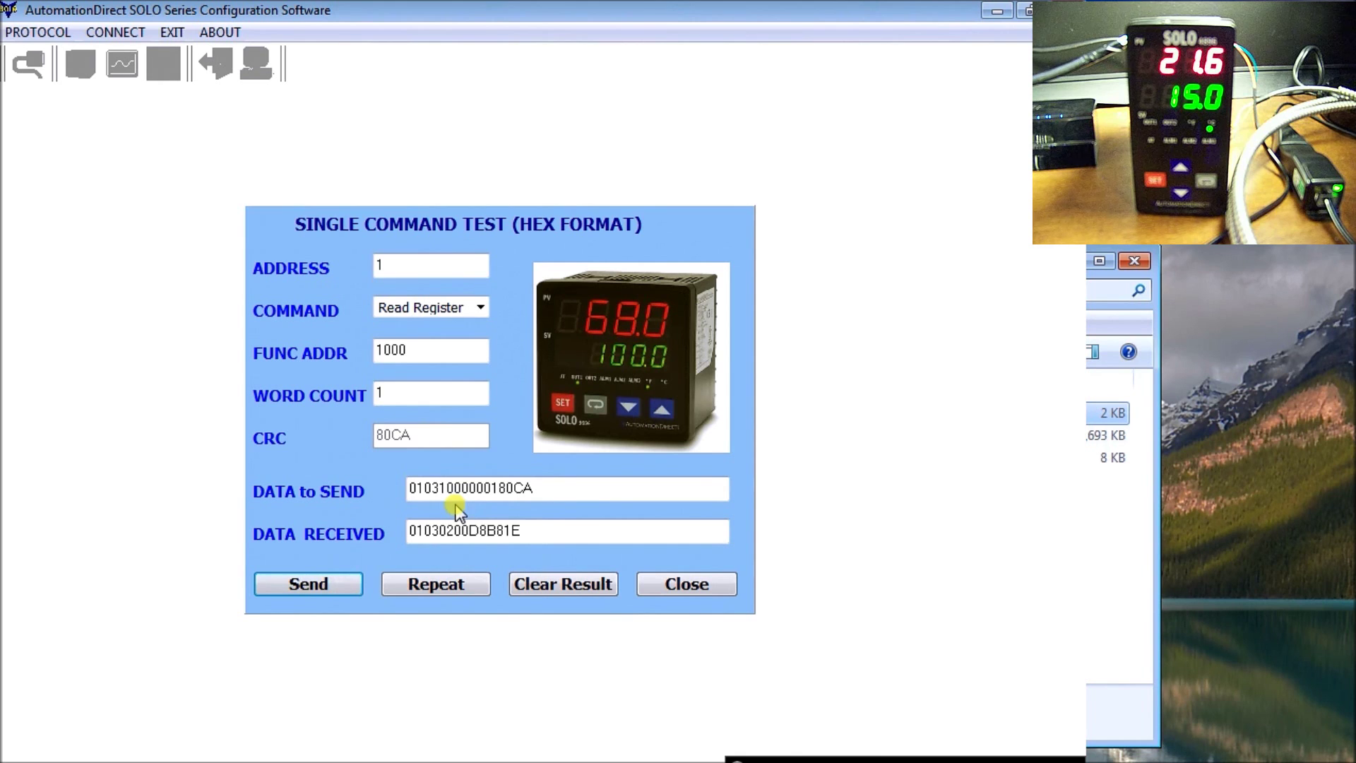
click(702, 584)
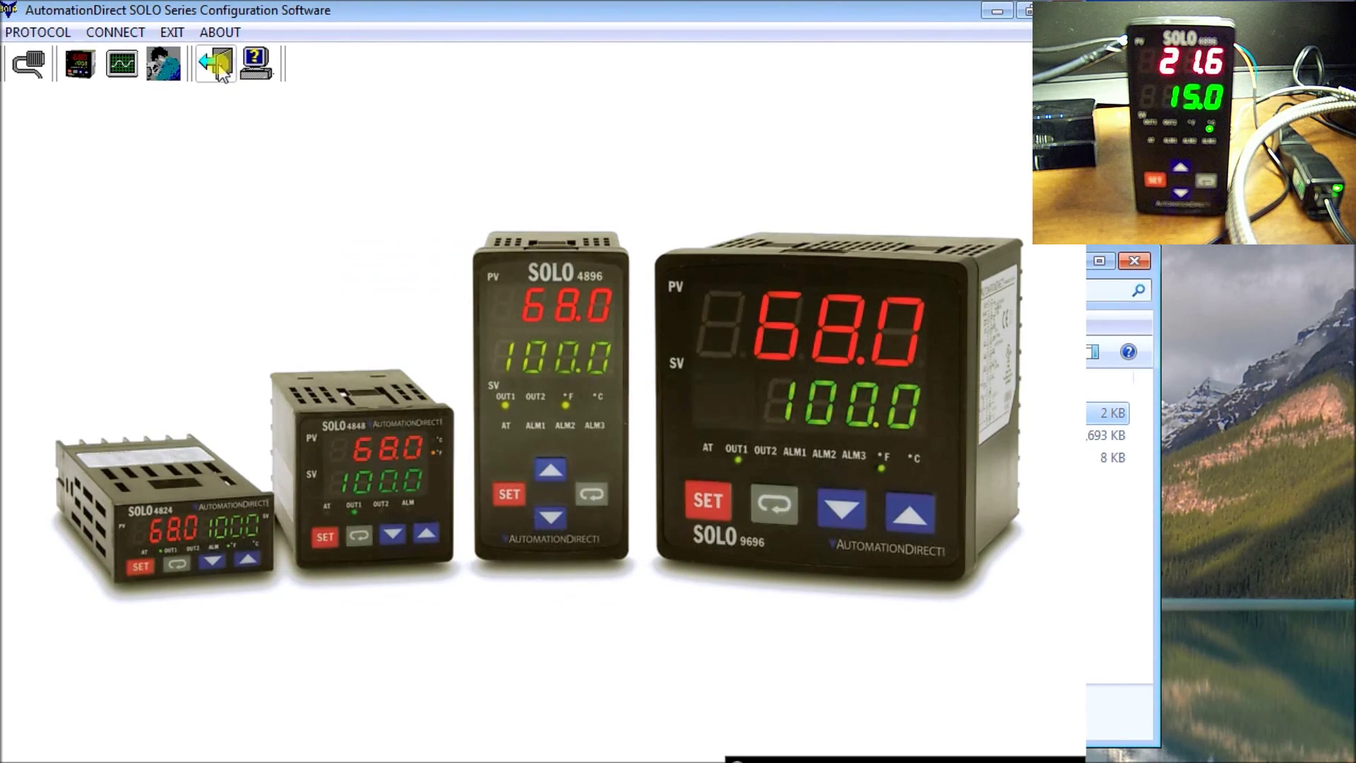